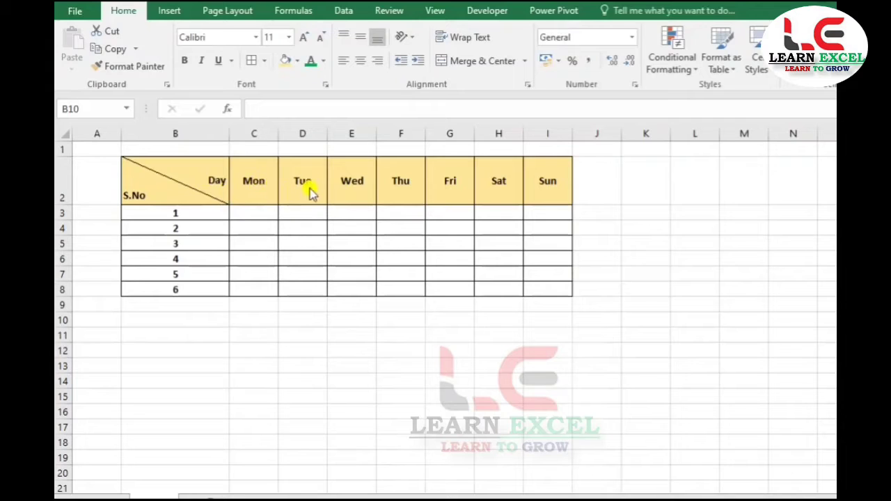
Make row 11 taller to hold the new split header cell B11
click(209, 317)
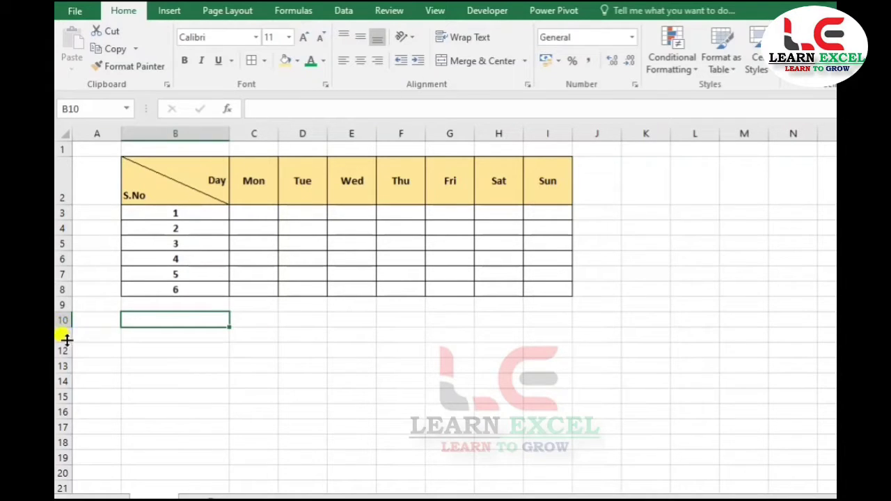
drag(67, 339, 69, 368)
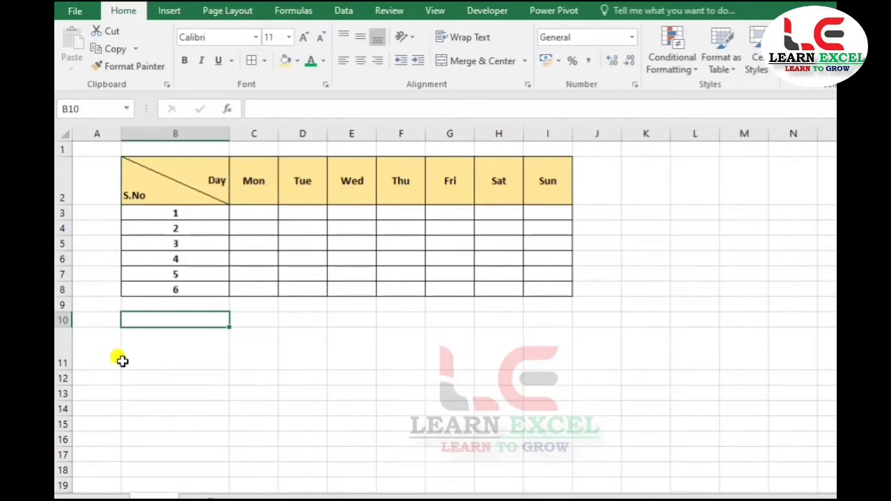
click(173, 346)
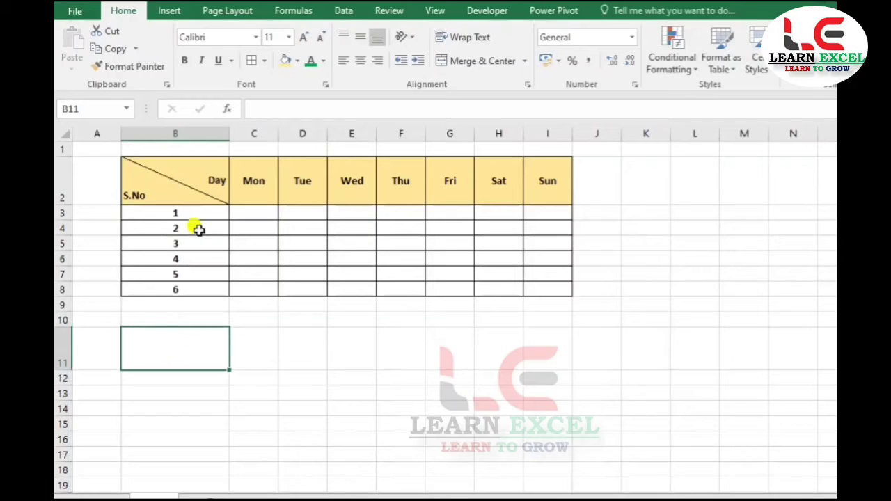
Give B11 a thick top-left to bottom-right diagonal border
right_click(164, 341)
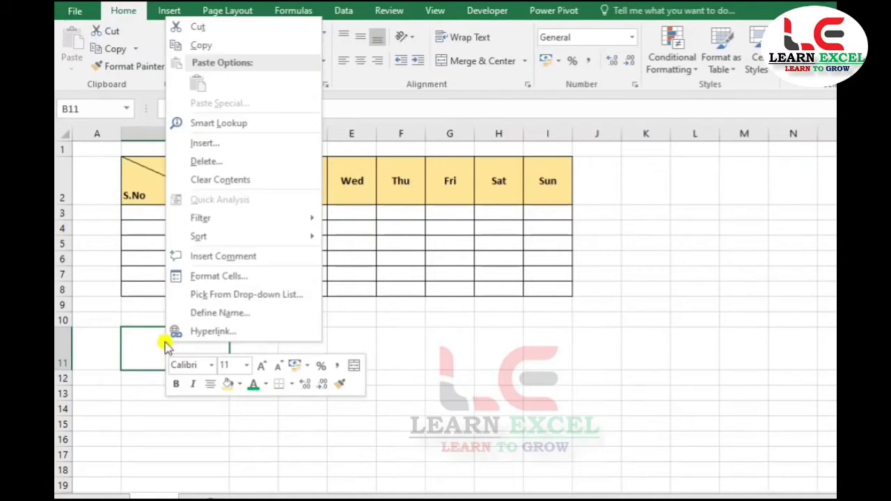
click(239, 279)
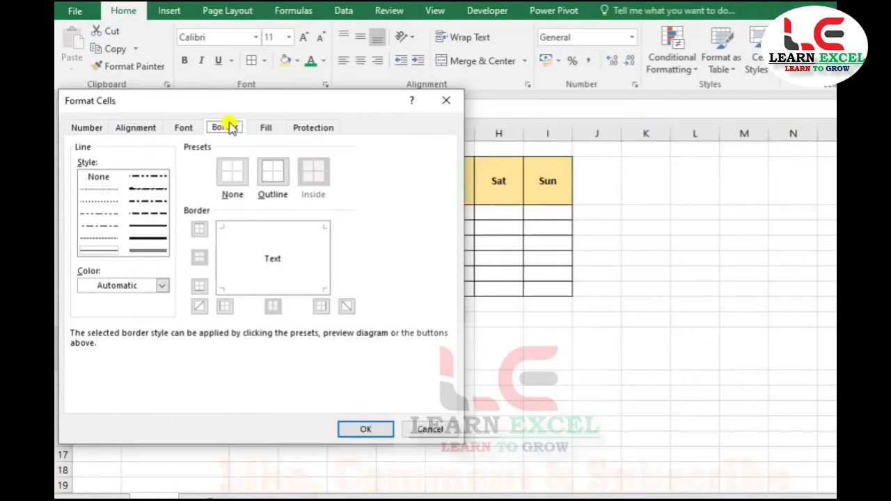
click(94, 130)
click(130, 127)
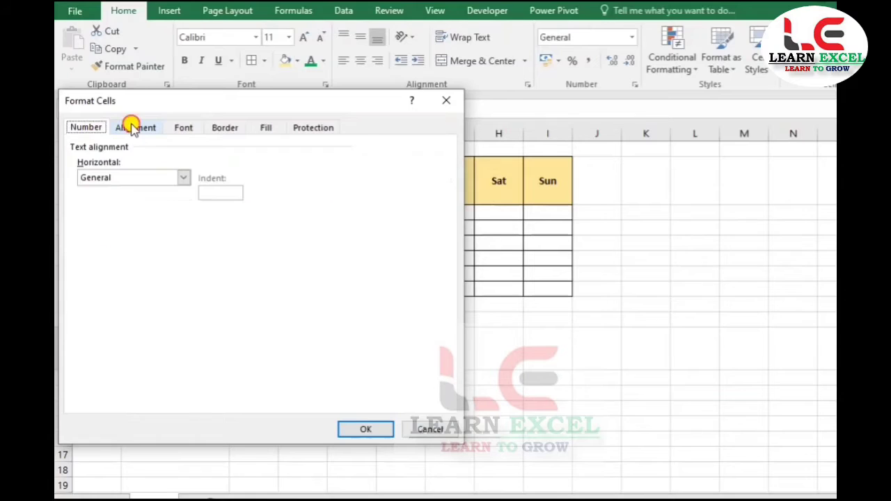
click(194, 130)
click(225, 130)
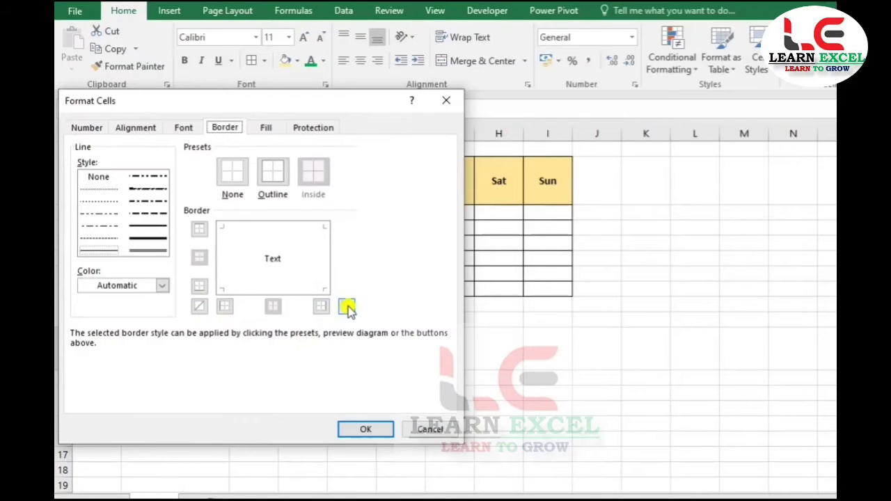
click(346, 306)
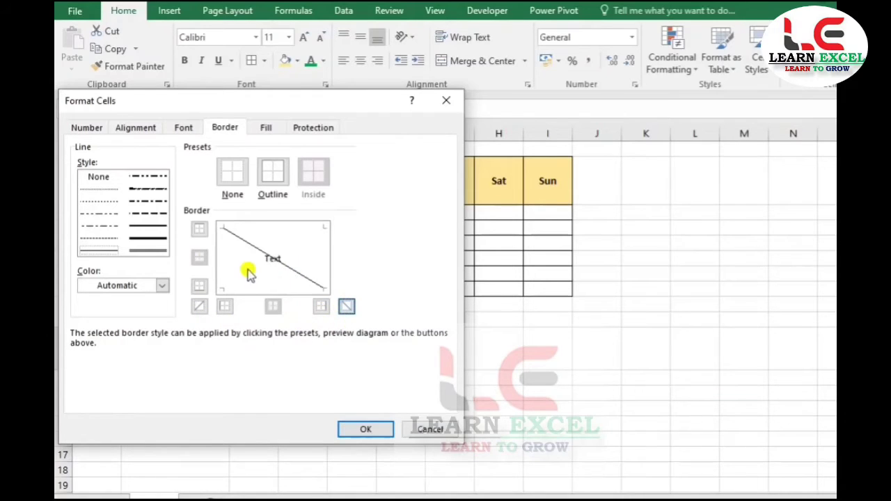
click(150, 238)
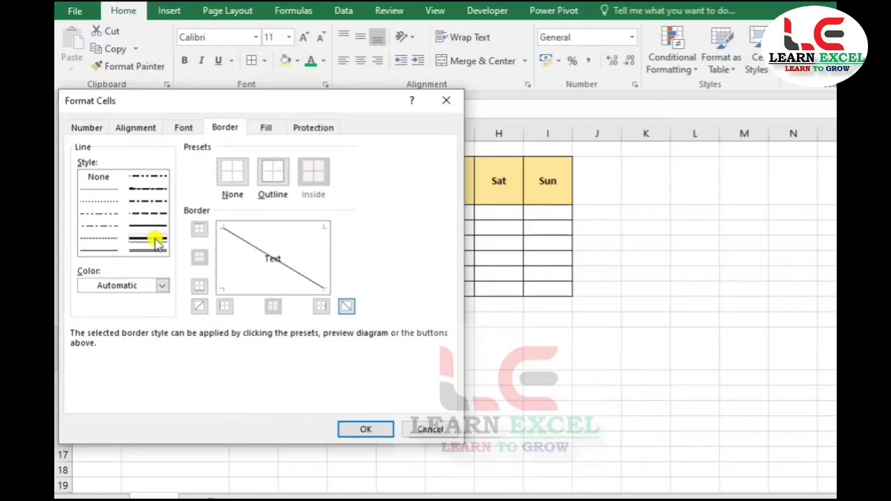
click(98, 252)
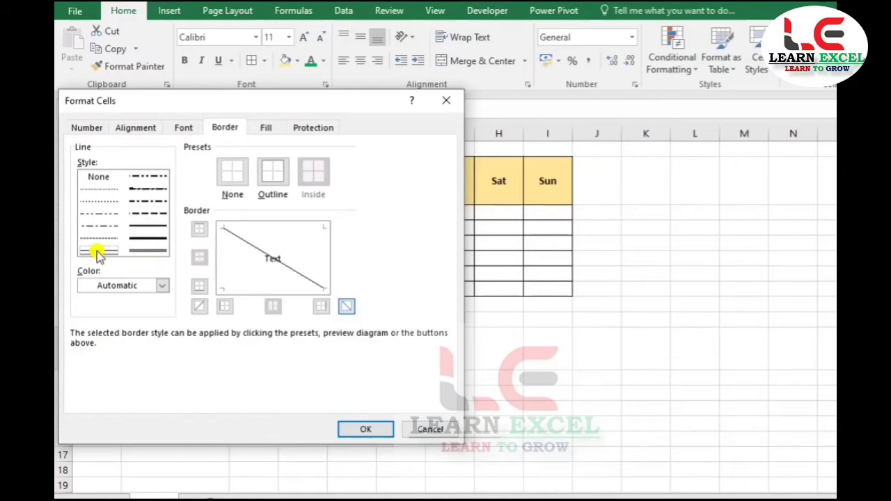
click(145, 238)
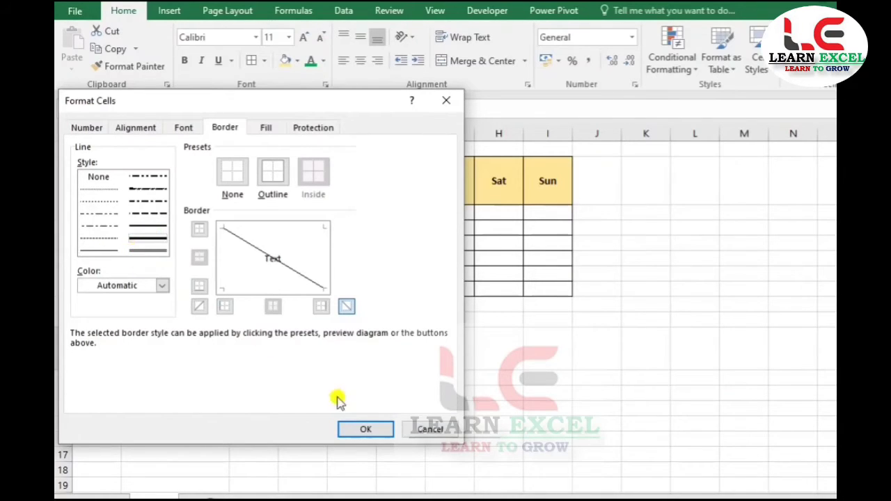
click(359, 428)
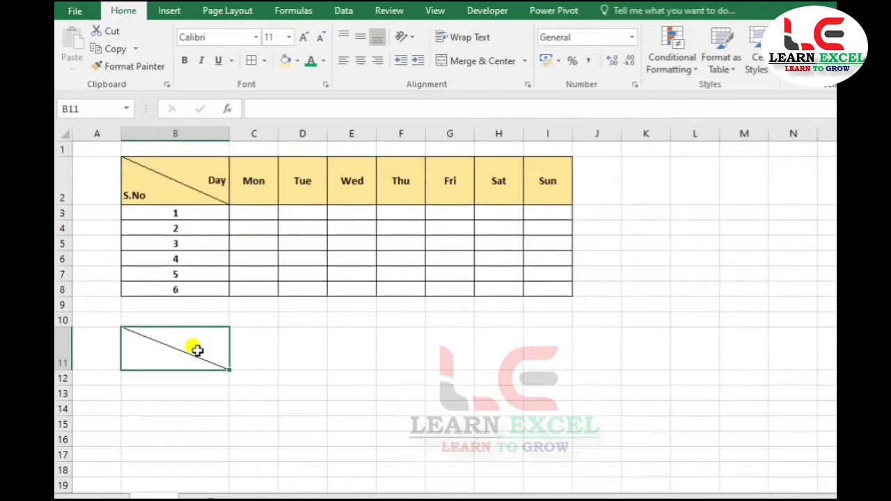
Copy the Mon–Sun headers from C2:I2 into C11:I11
drag(252, 188, 533, 174)
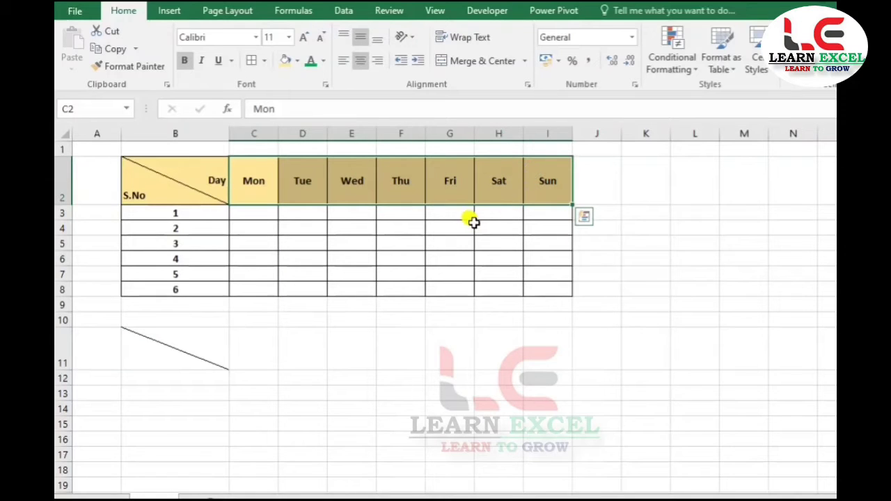
key(ctrl+q)
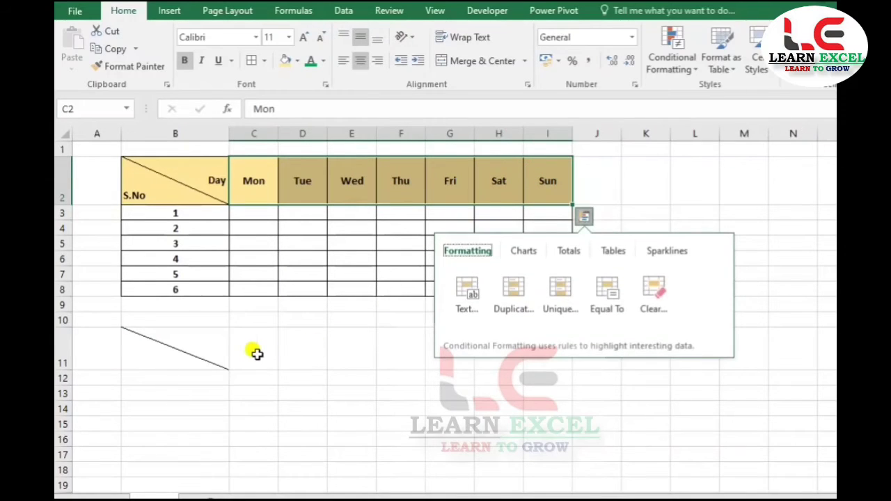
key(Escape)
key(ctrl+c)
click(255, 345)
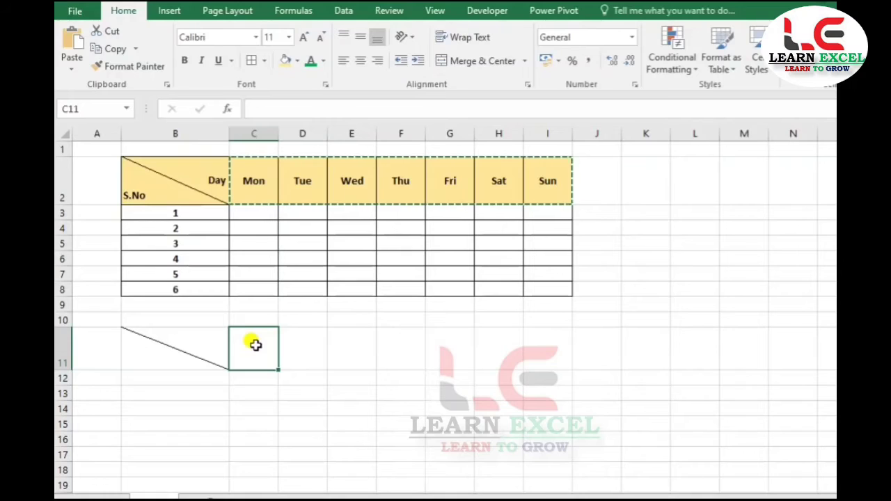
key(ctrl+v)
Format-paint B2's yellow fill and diagonal border onto B11
click(188, 178)
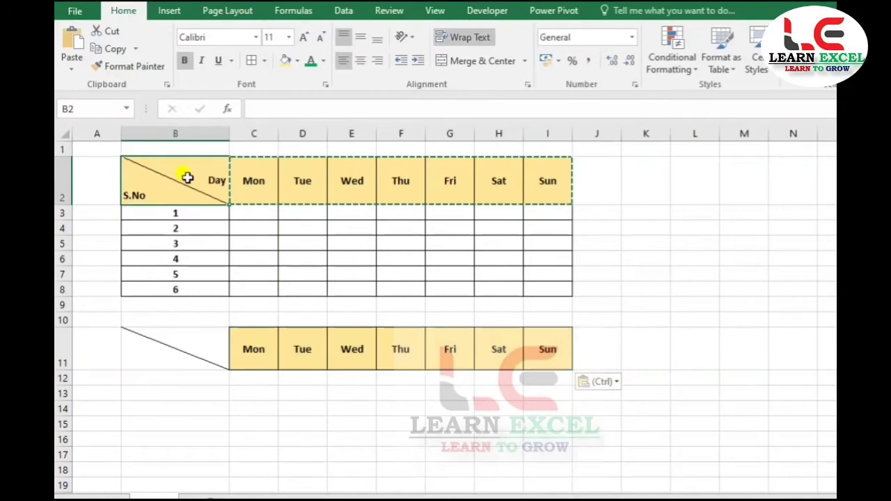
click(122, 66)
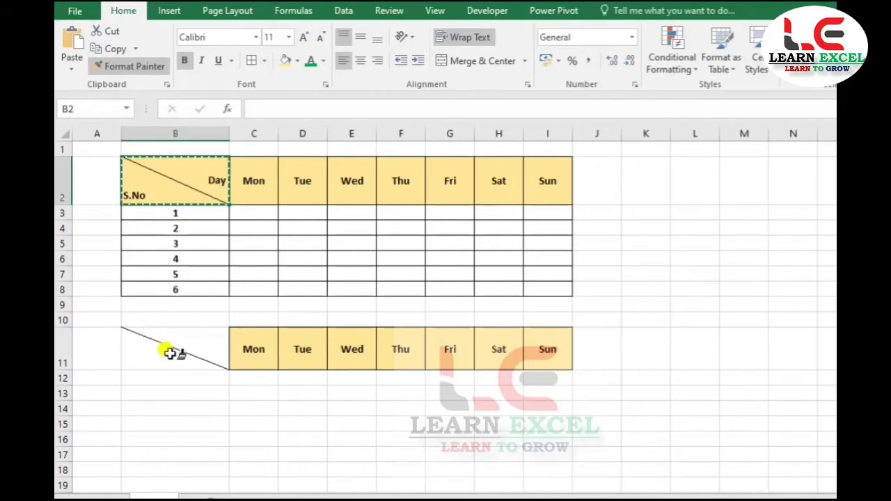
click(170, 353)
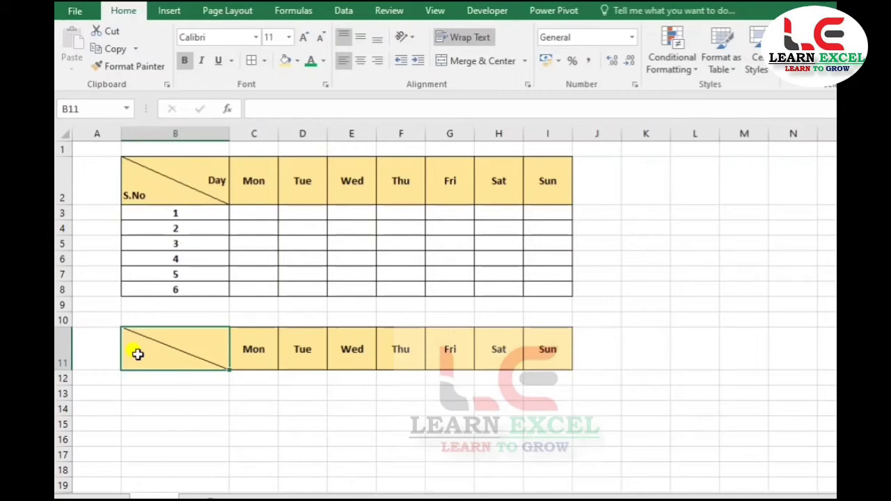
Enter Sr.No on a second line inside B11
double_click(138, 354)
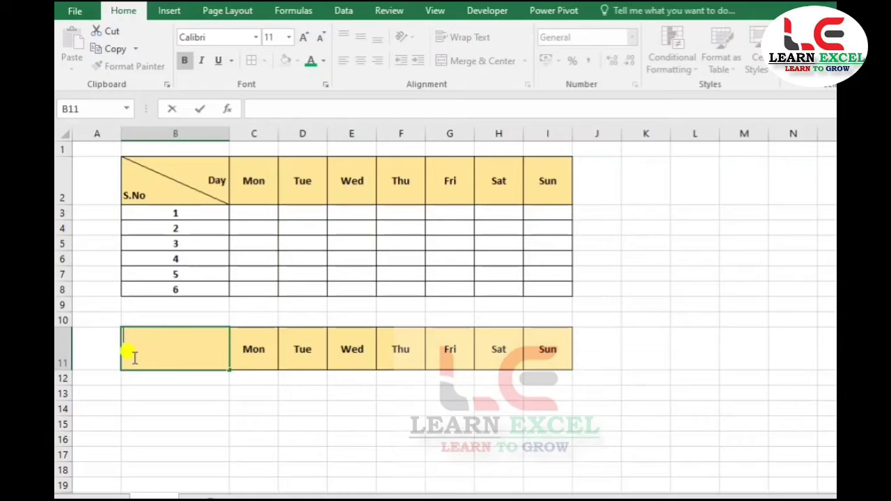
key(alt+Return)
text(Sr.No)
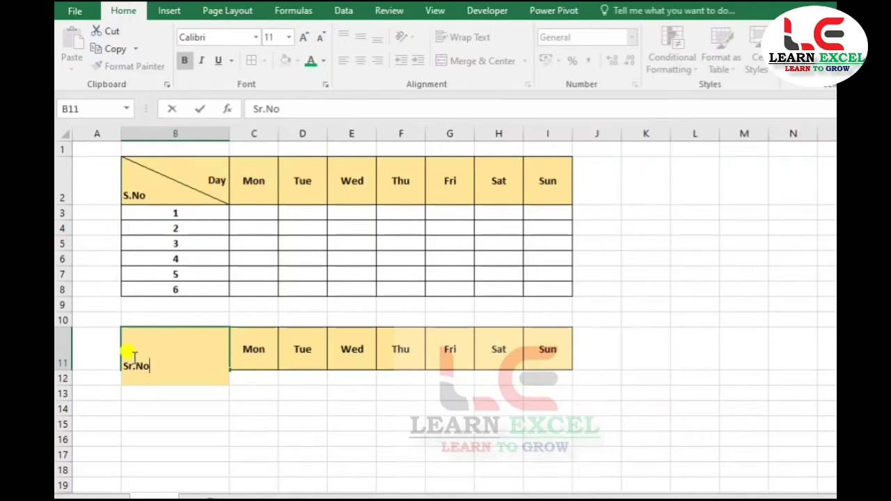
key(Return)
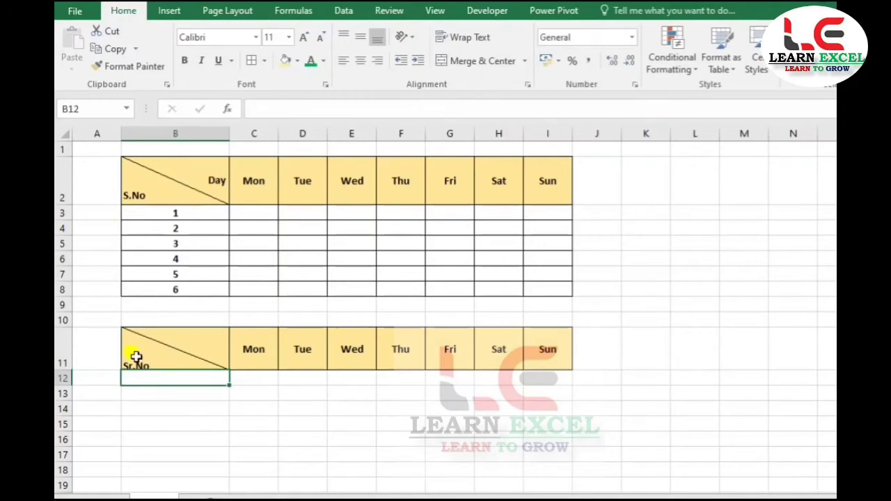
Add Day on B11's top line, padded with spaces to sit right
click(130, 363)
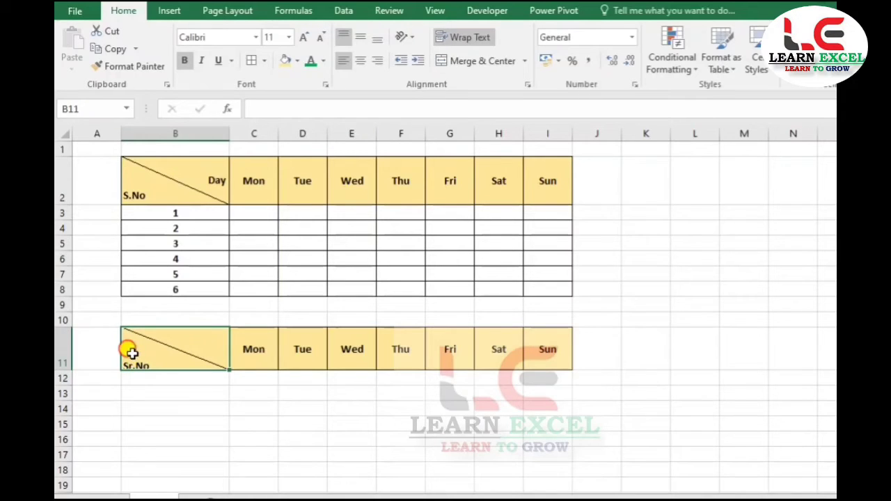
double_click(130, 353)
text(Day)
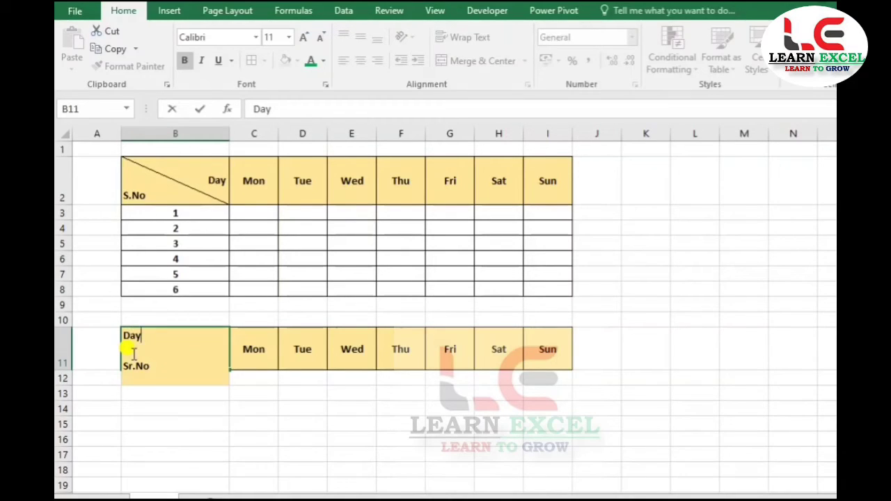
key(Return)
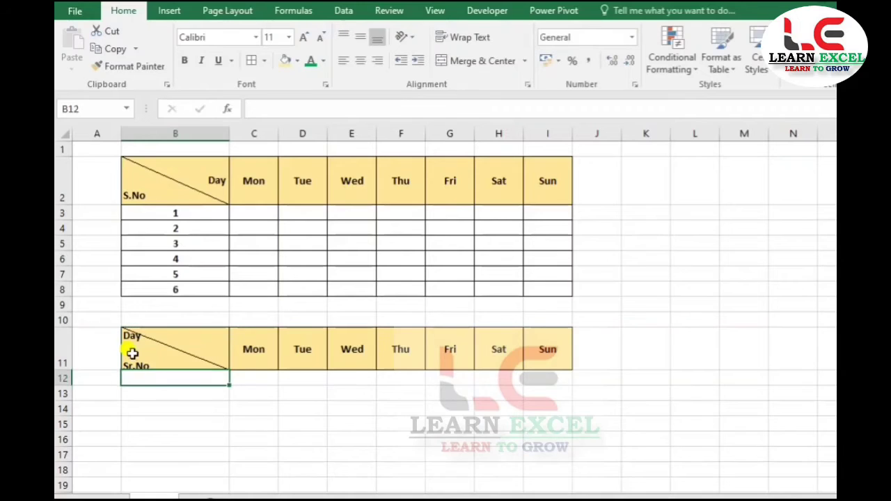
click(133, 354)
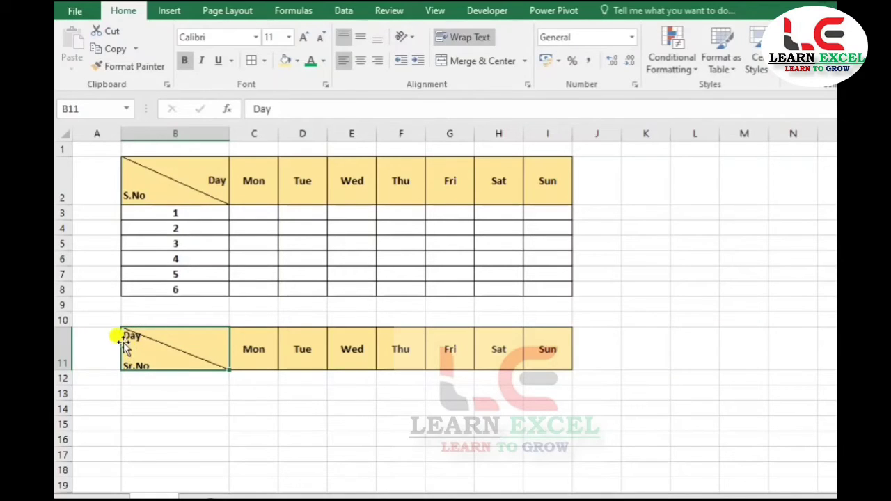
double_click(124, 334)
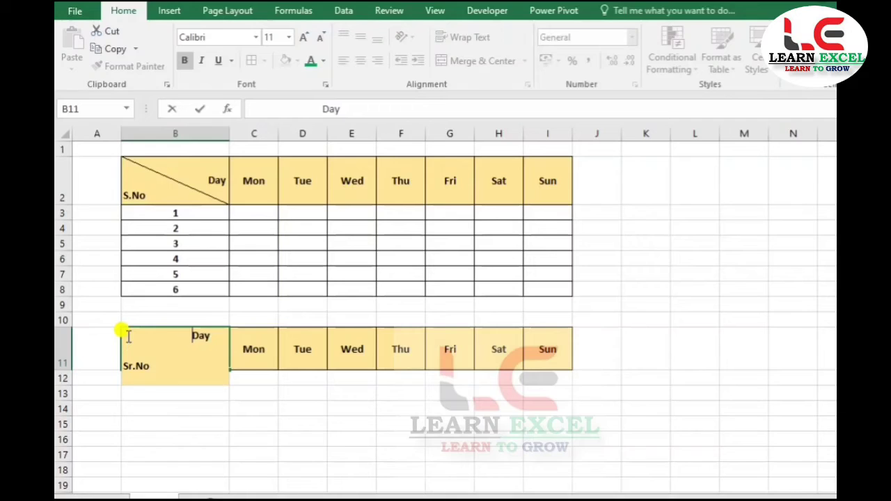
key(Return)
Set B11's text alignment to top and left
click(127, 336)
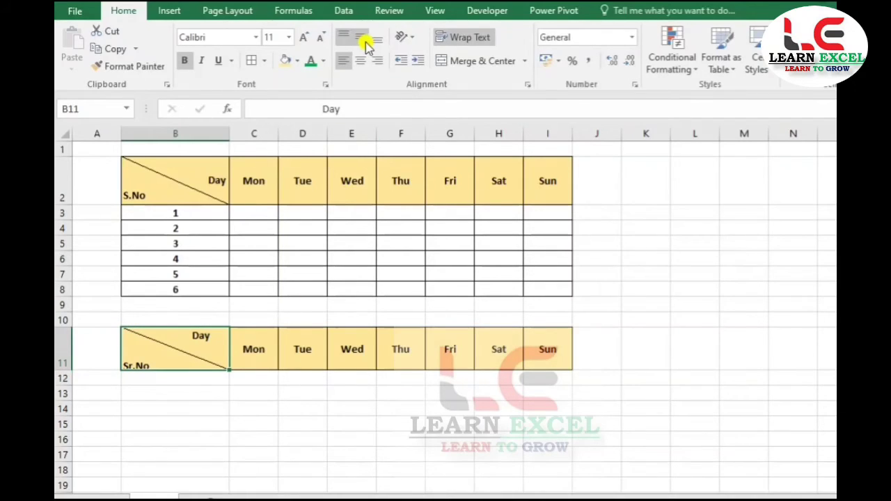
click(363, 40)
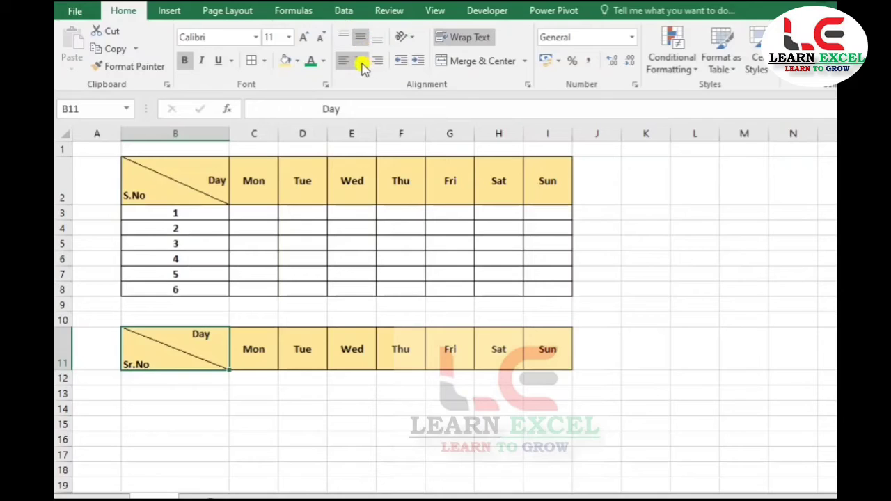
click(360, 61)
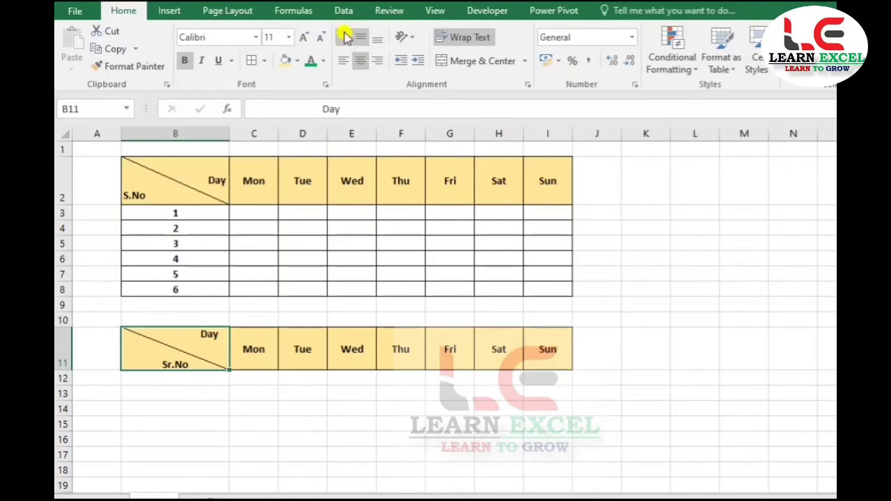
click(344, 37)
click(344, 62)
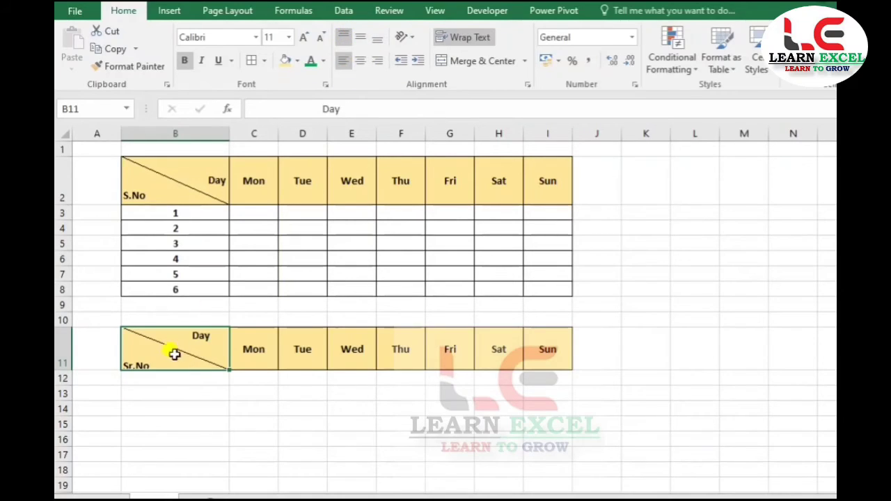
Delete the blank middle line from B11 so only Day and Sr.No remain
double_click(137, 358)
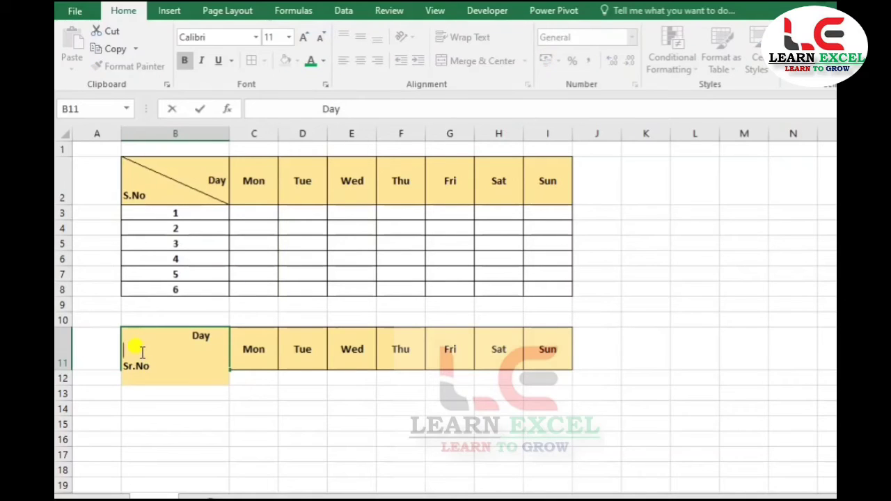
key(BackSpace)
key(Return)
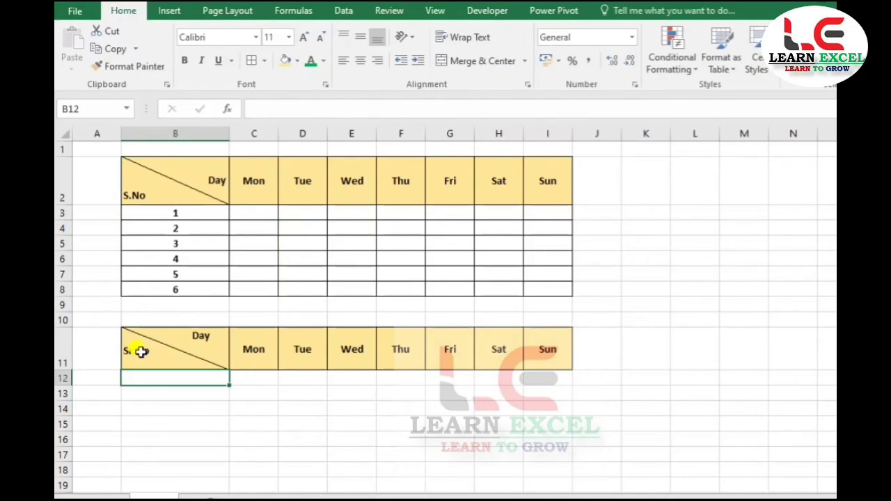
click(141, 352)
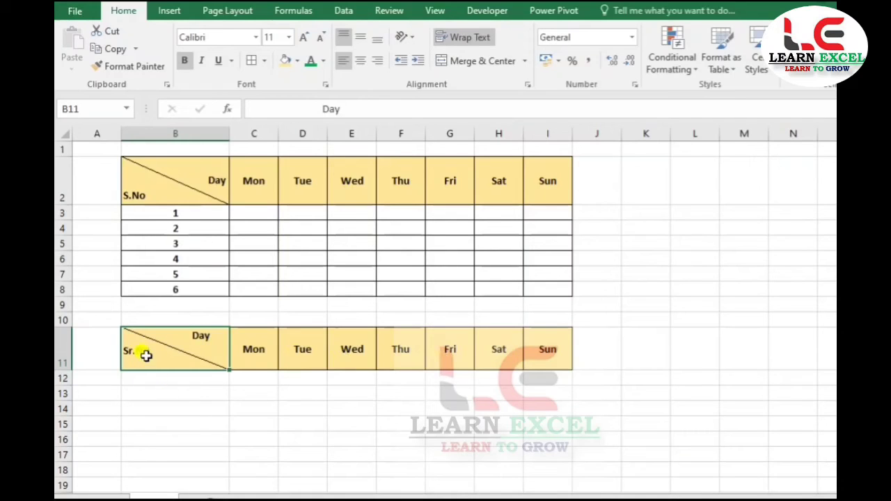
mouse_move(150, 376)
mouse_down()
mouse_move(355, 481)
mouse_move(534, 483)
mouse_up()
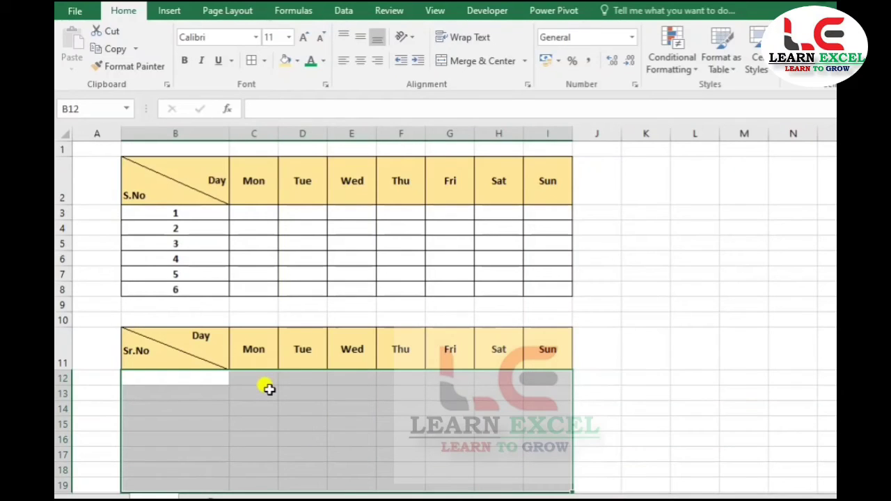
click(145, 357)
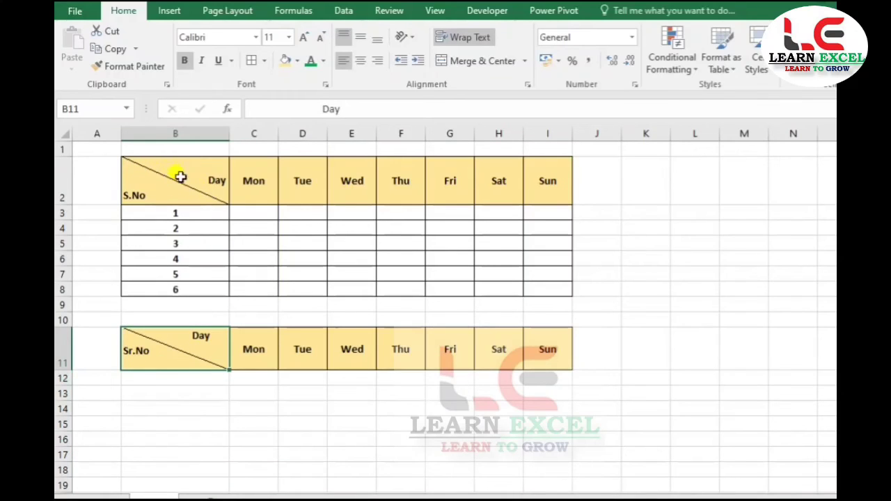